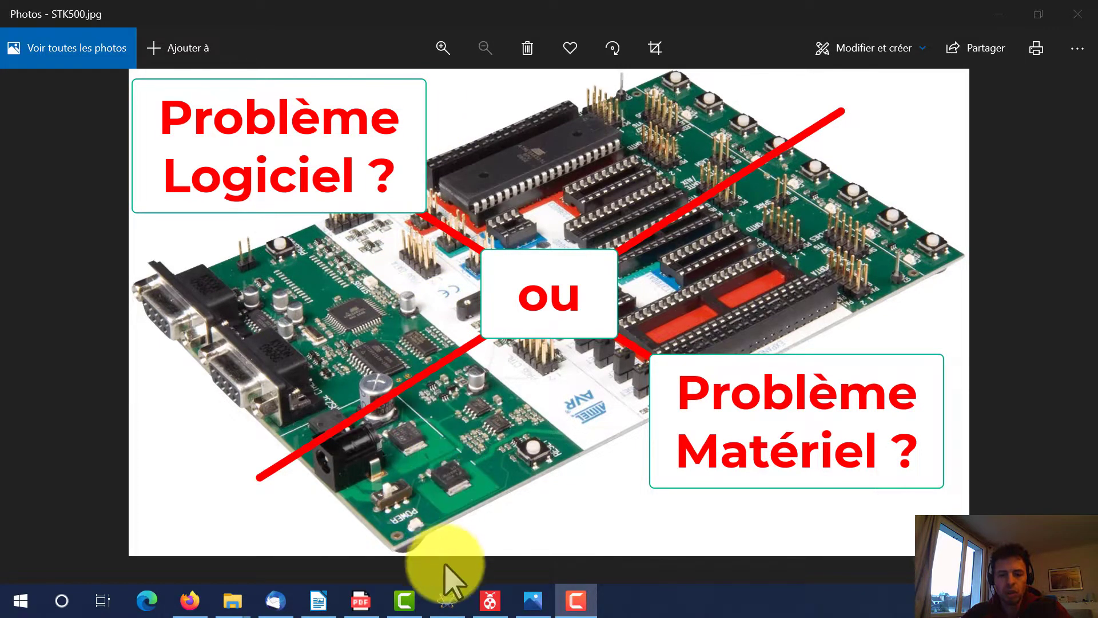
# Step: Switch to the stk500_mega16 project in Proteus and compile its main.c source code
pyautogui.click(448, 601)
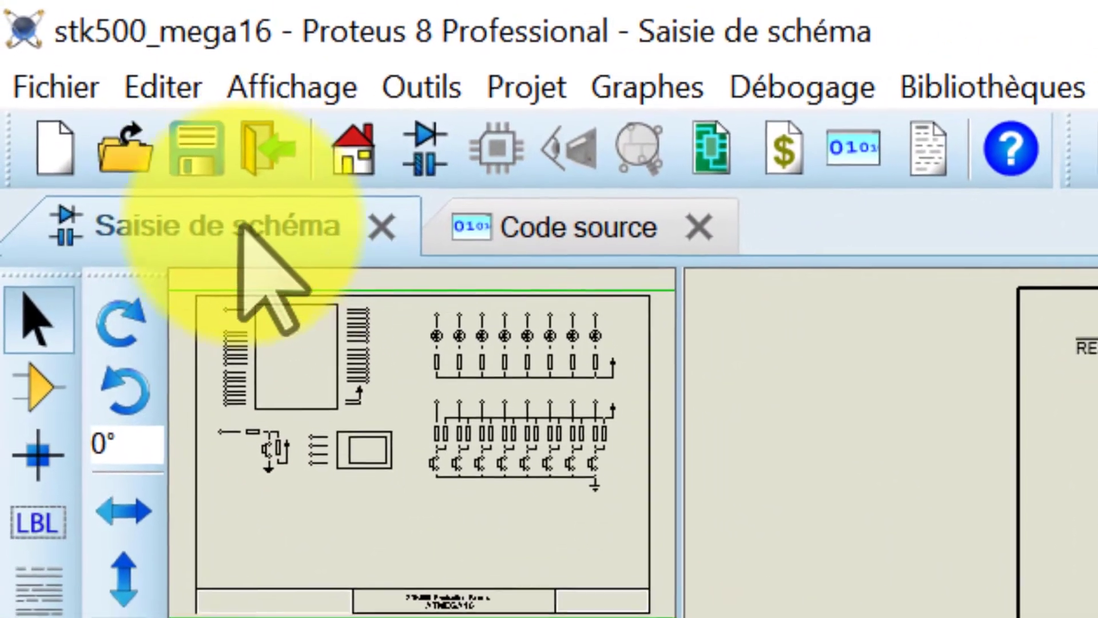
pyautogui.click(578, 234)
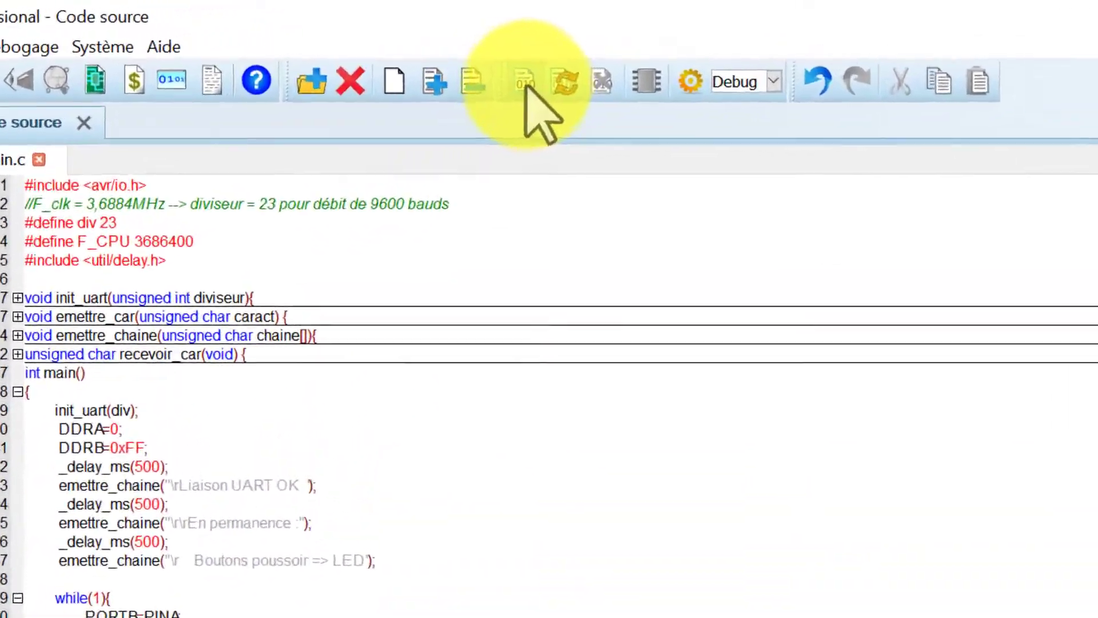
pyautogui.click(606, 110)
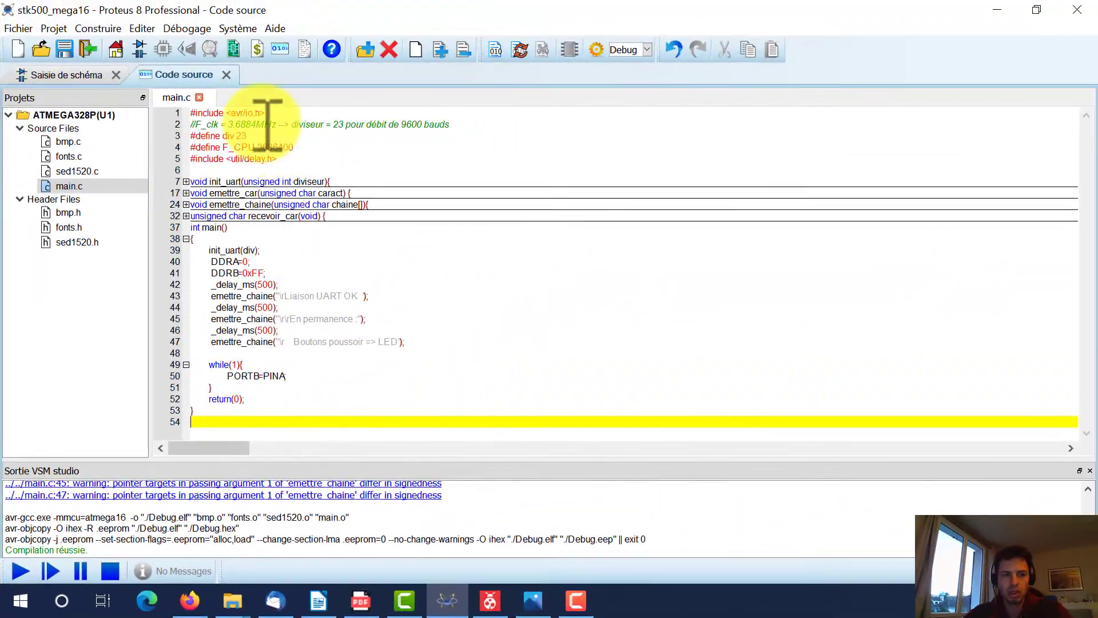
# Step: Simulate the schematic with the Virtual Terminal moved aside, test push button SW5 with its LED, and stop the simulation
pyautogui.click(60, 75)
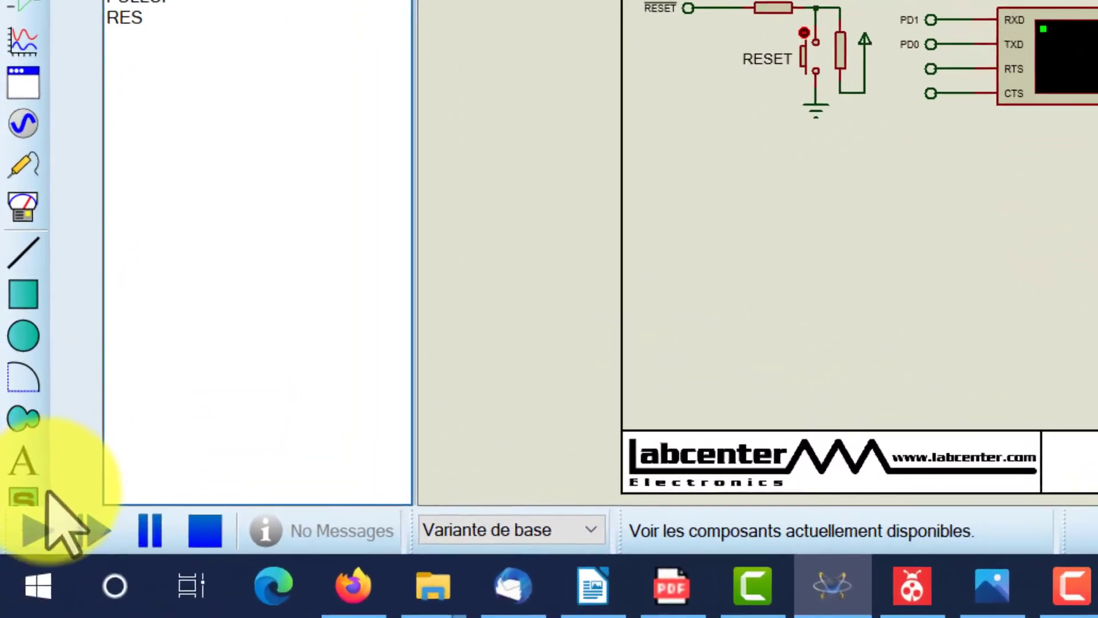
pyautogui.click(35, 528)
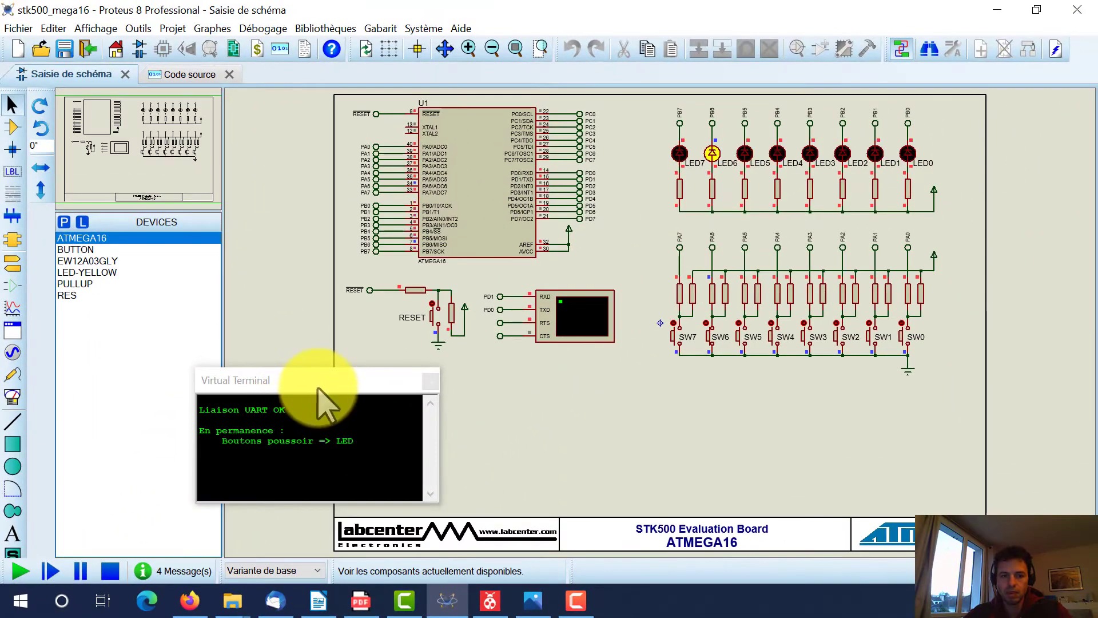
pyautogui.moveTo(317, 387); pyautogui.dragTo(398, 380)
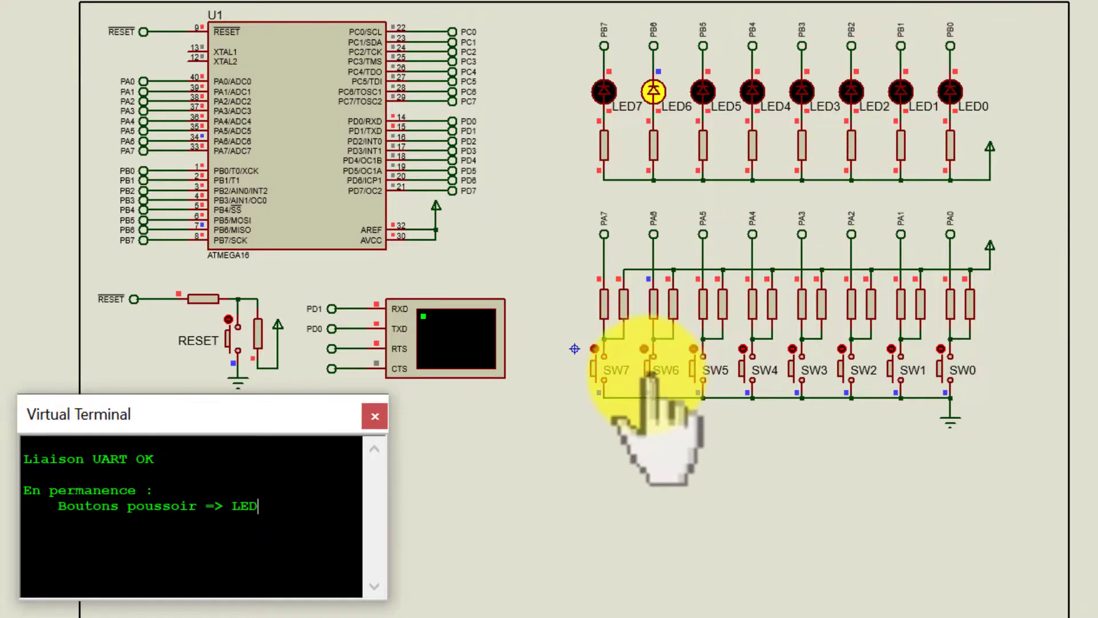
pyautogui.click(698, 373)
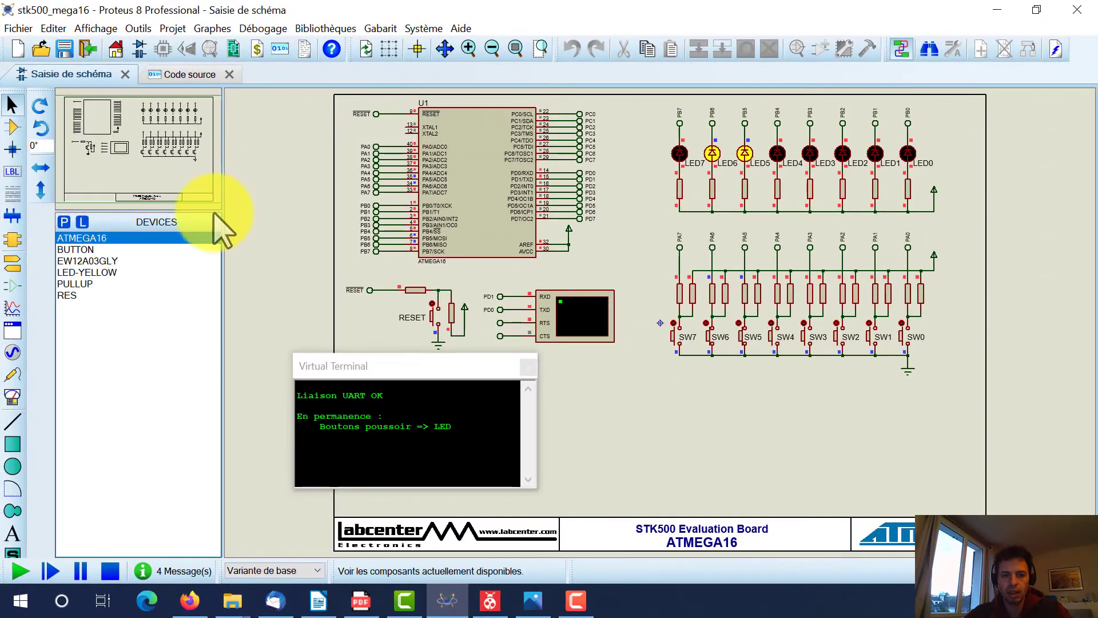
pyautogui.click(110, 571)
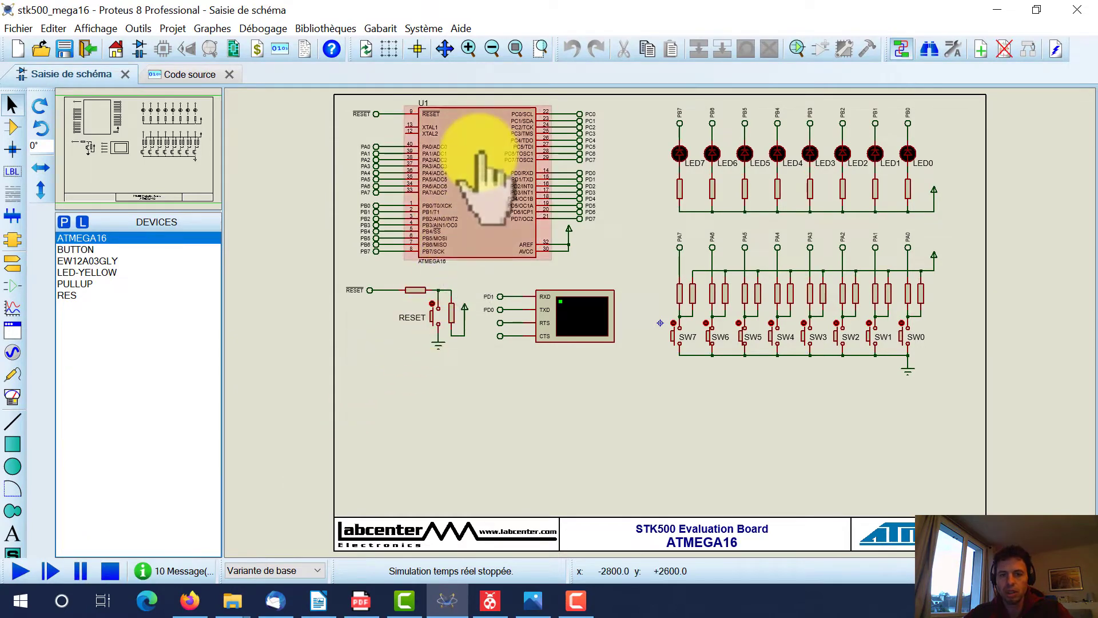
# Step: Check the clock frequency property of the ATMEGA16 component U1 against the F_CPU definition in main.c
pyautogui.doubleClick(481, 152)
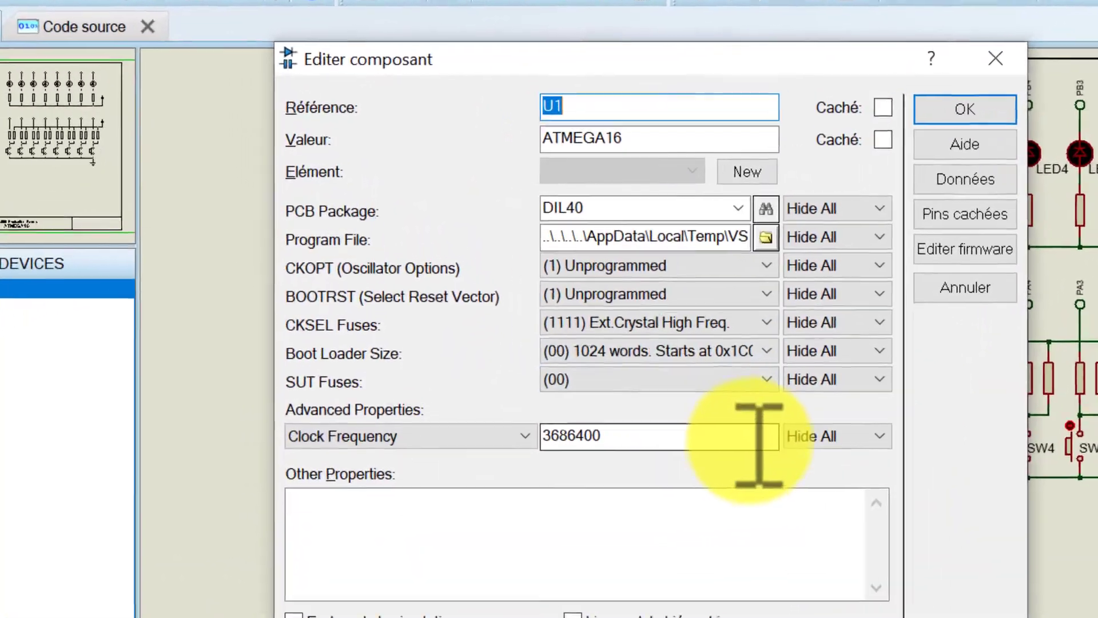
pyautogui.click(705, 393)
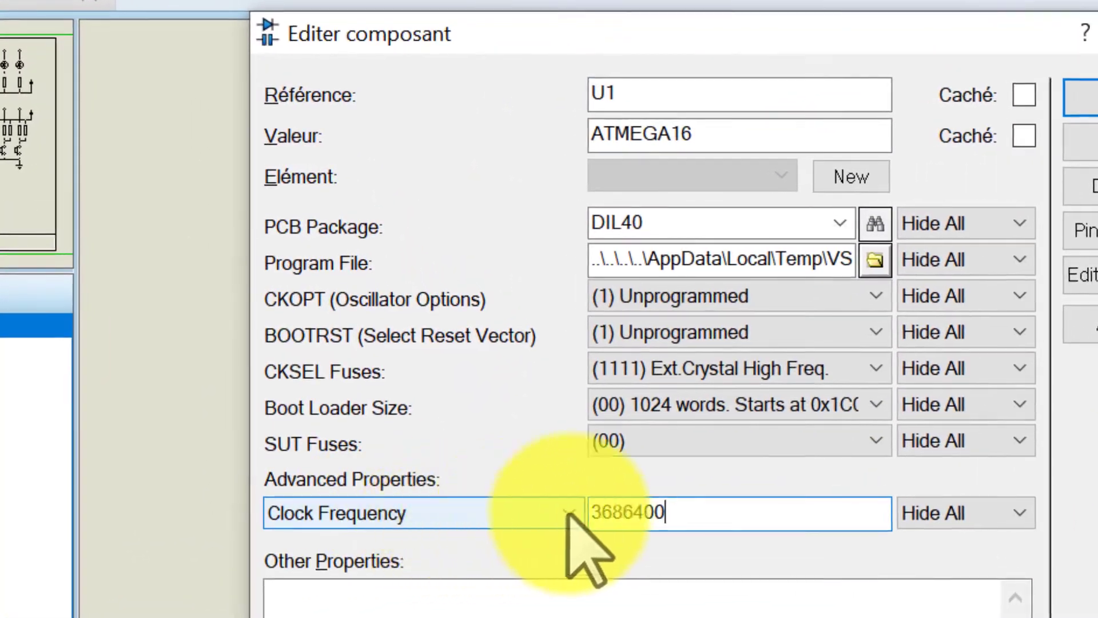
pyautogui.moveTo(698, 515); pyautogui.dragTo(592, 521)
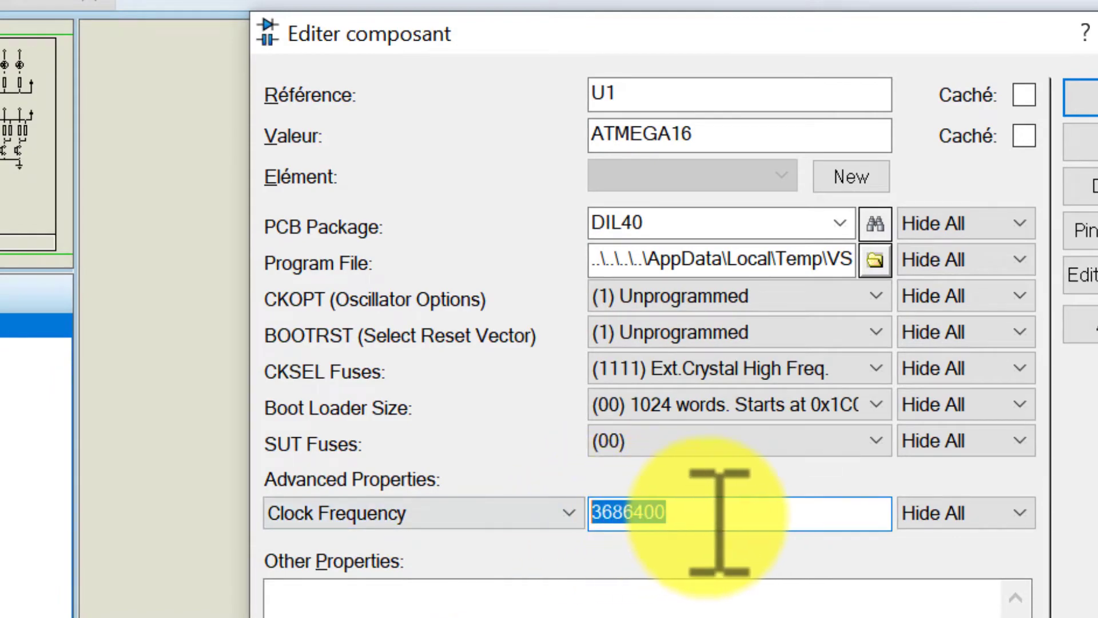
pyautogui.click(715, 512)
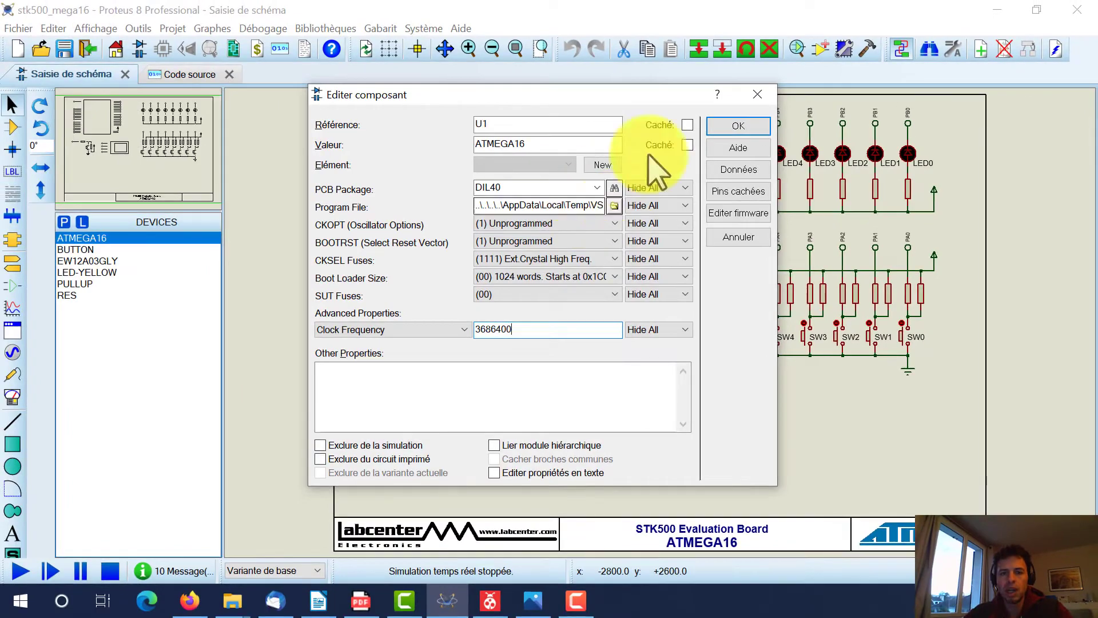
pyautogui.click(765, 96)
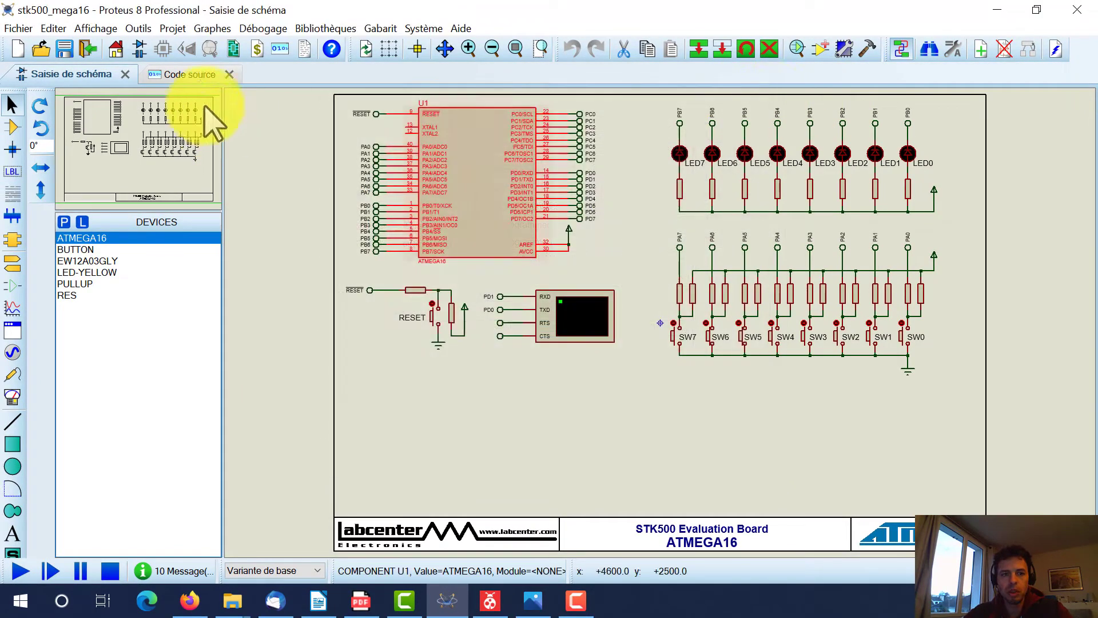
pyautogui.click(188, 74)
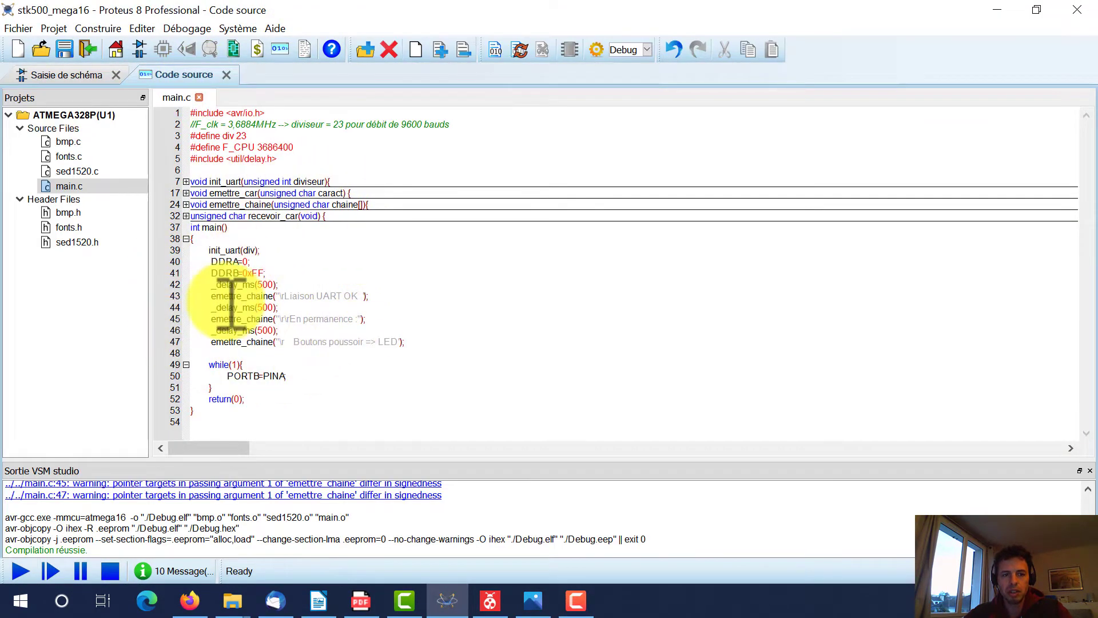
pyautogui.click(69, 75)
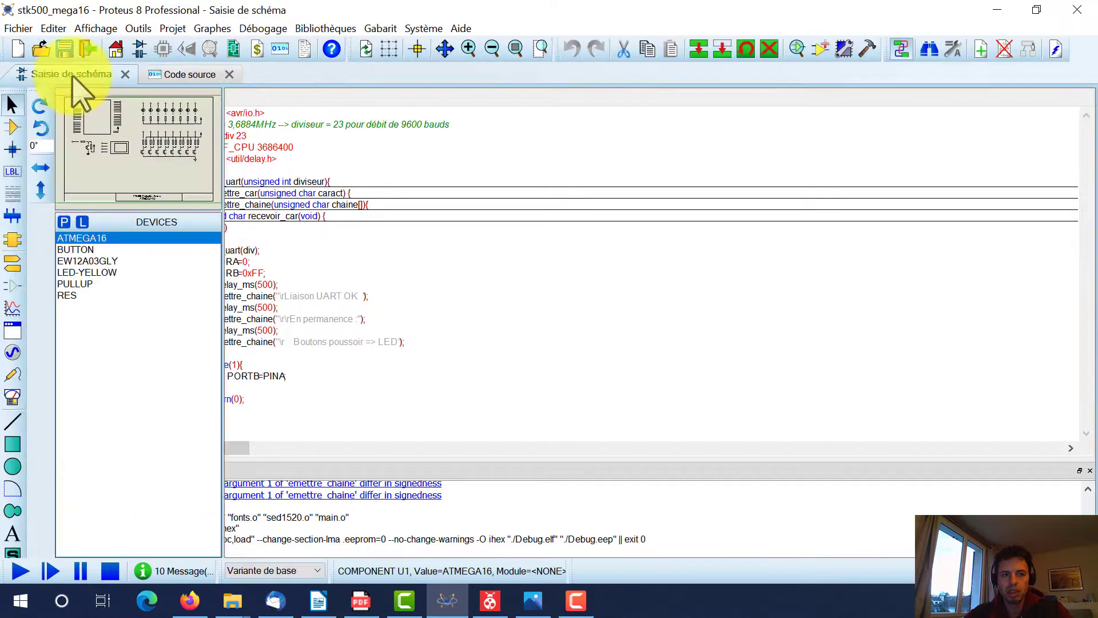
# Step: Switch to Atmel Studio, build the Simu_base_atmel solution, and return to the Proteus schematic
pyautogui.click(491, 605)
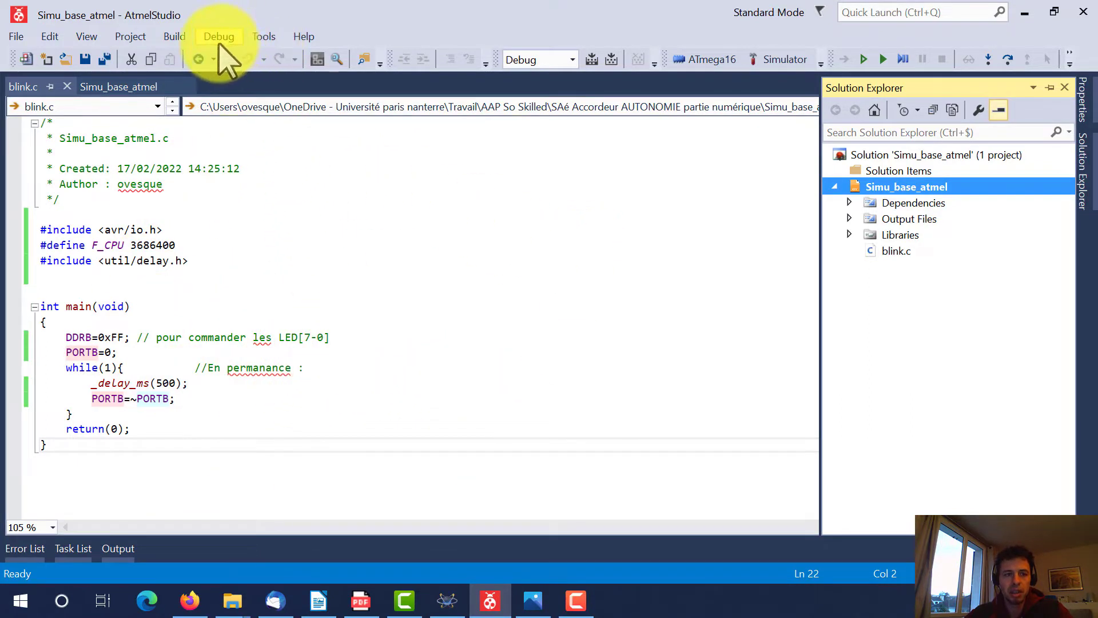
pyautogui.click(174, 37)
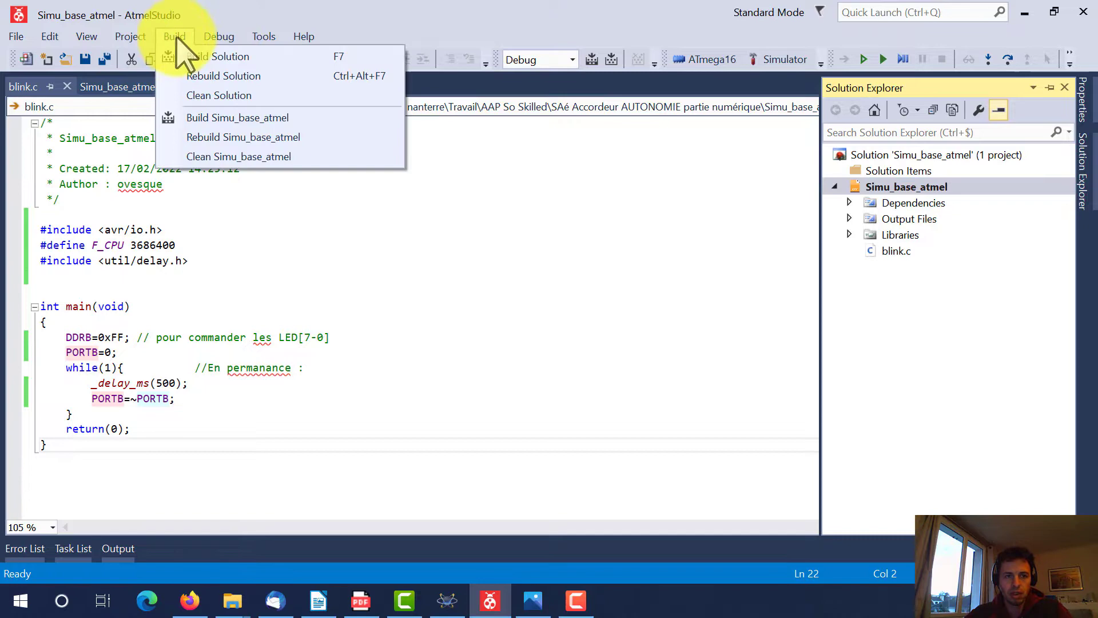
pyautogui.click(218, 56)
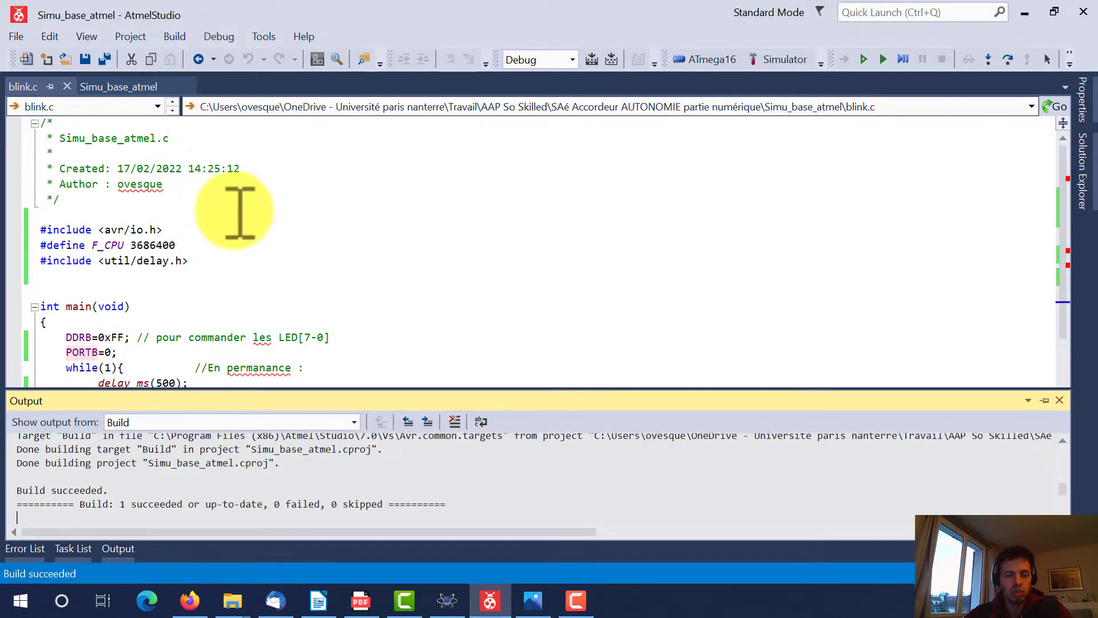
pyautogui.click(1025, 12)
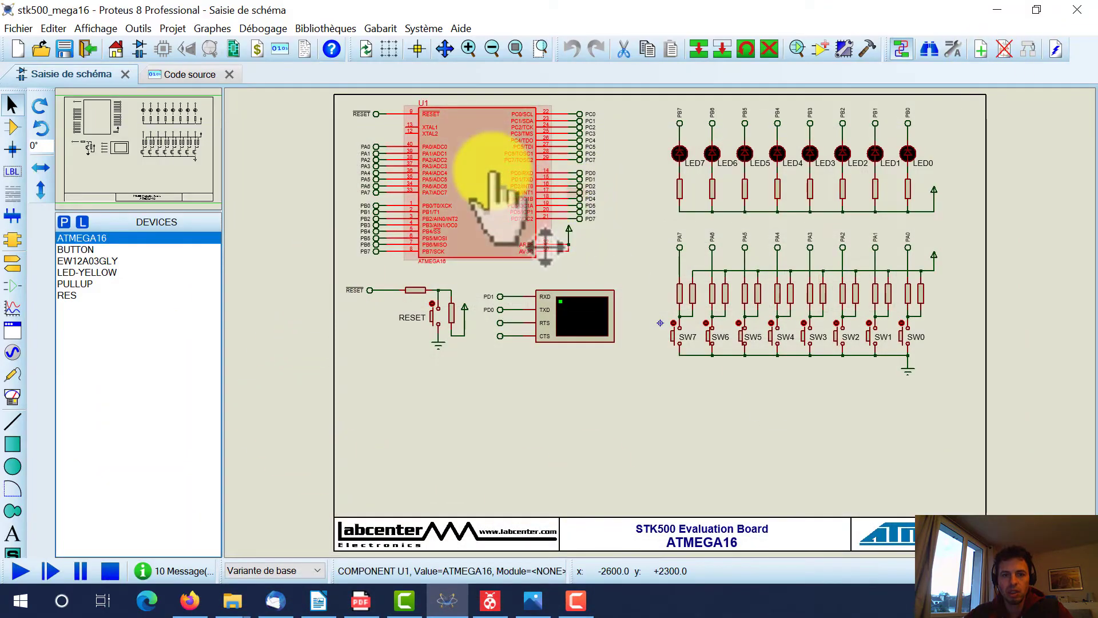
# Step: Set the ATMEGA16's program file to Simu_base_atmel.hex from the Debug folder of the Simu_base_atmel project, reached through the AAP So Skilled desktop shortcut
pyautogui.doubleClick(496, 184)
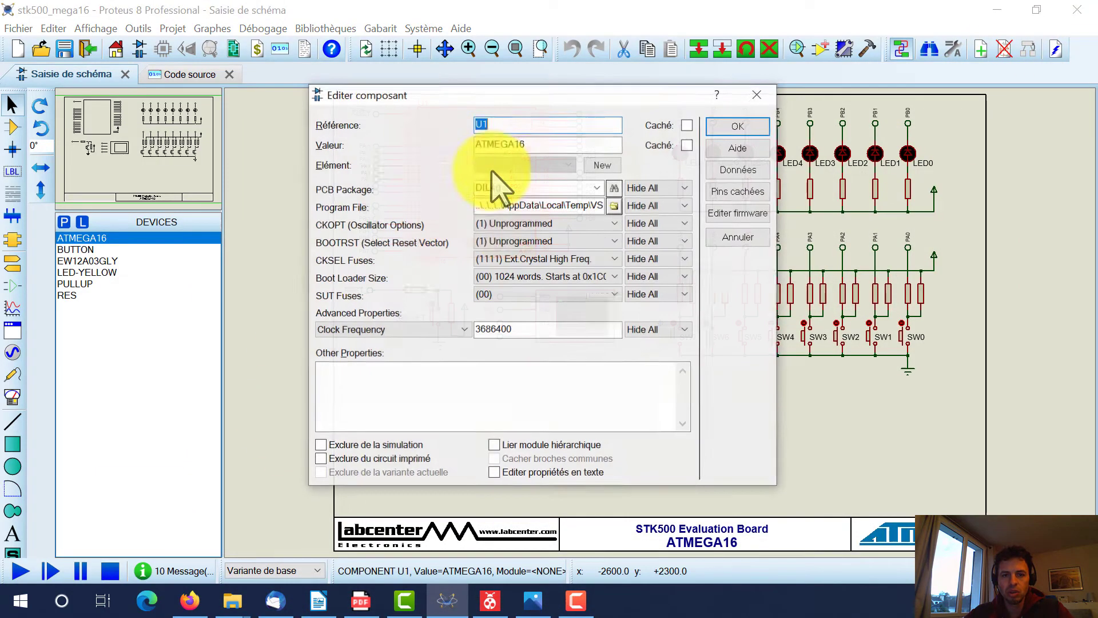
pyautogui.click(616, 207)
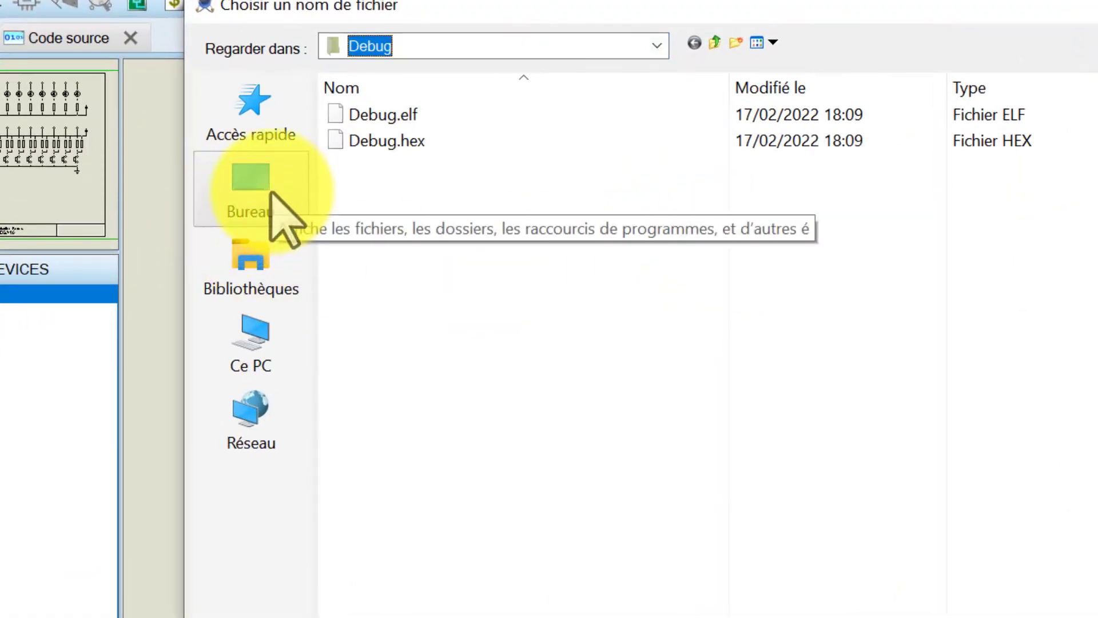
pyautogui.click(281, 214)
pyautogui.click(749, 492)
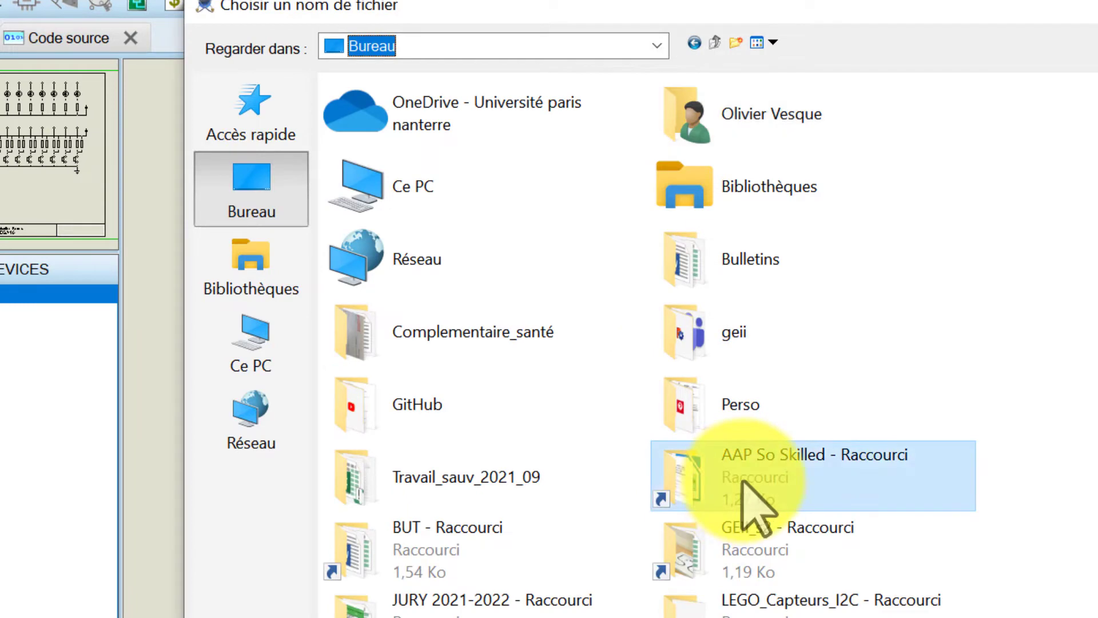
pyautogui.doubleClick(743, 482)
pyautogui.doubleClick(543, 118)
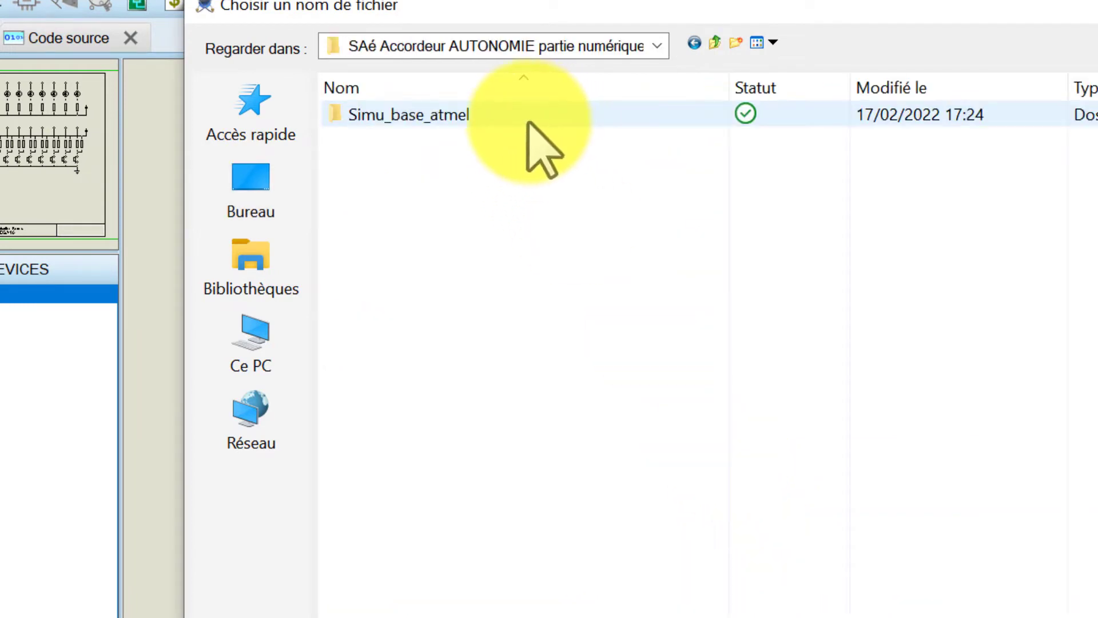
pyautogui.doubleClick(378, 140)
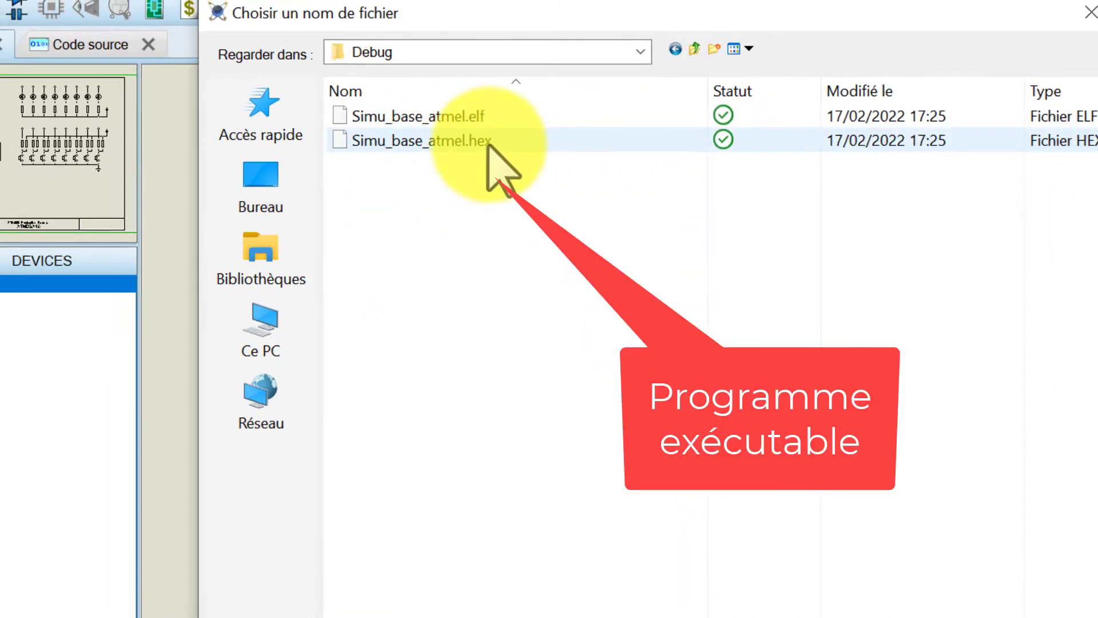
pyautogui.click(490, 143)
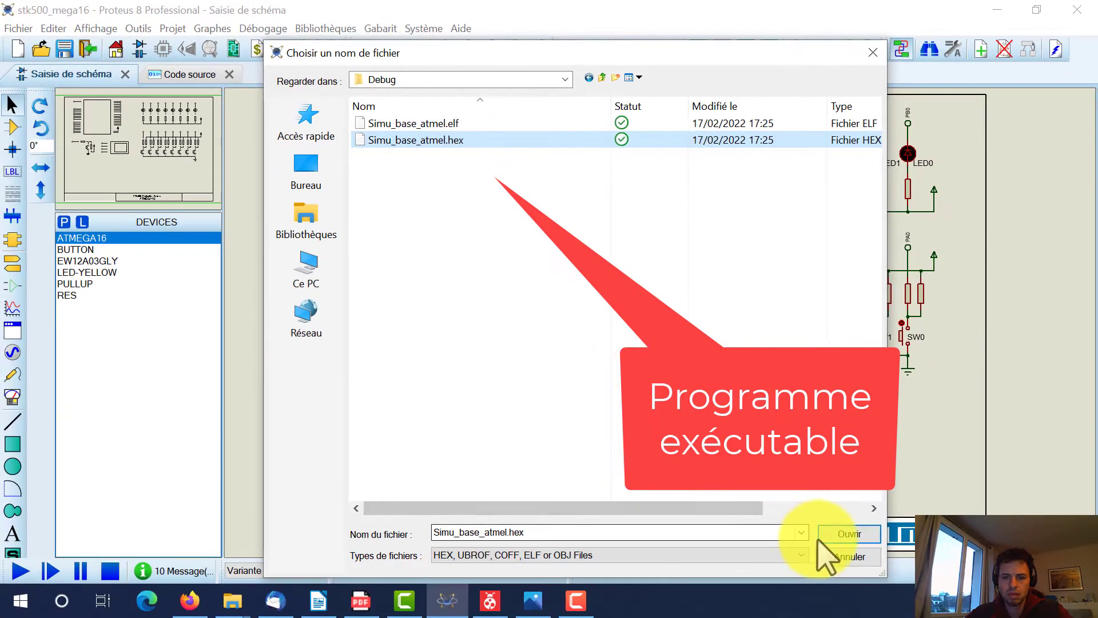
pyautogui.click(1035, 617)
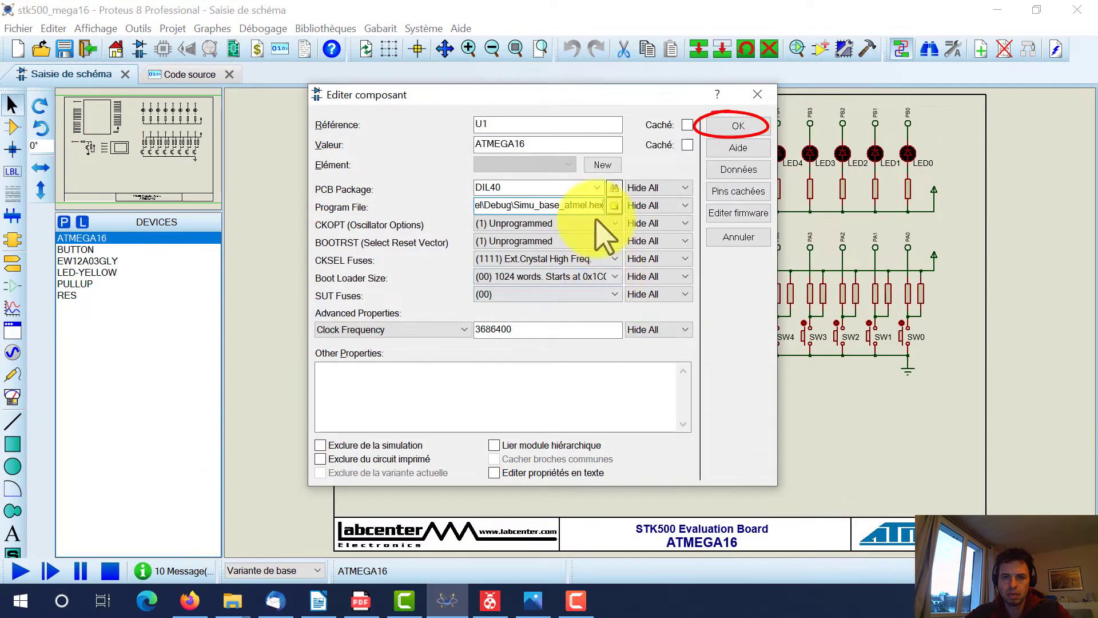
pyautogui.click(738, 127)
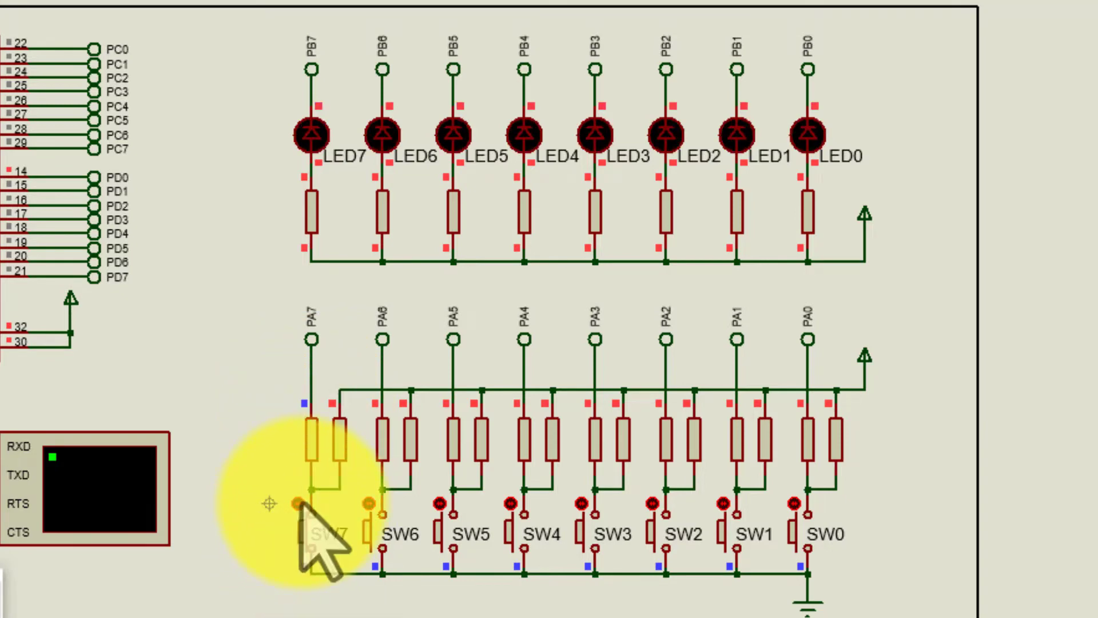
# Step: Toggle push button SW7 in the running simulation and stop the simulation
pyautogui.click(298, 503)
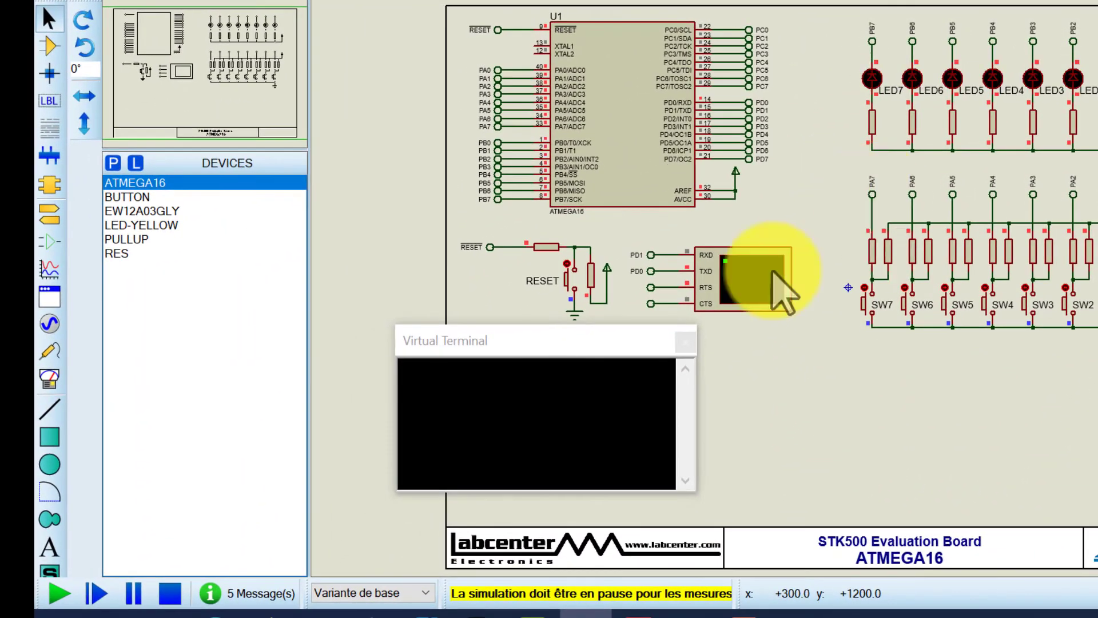
pyautogui.click(174, 590)
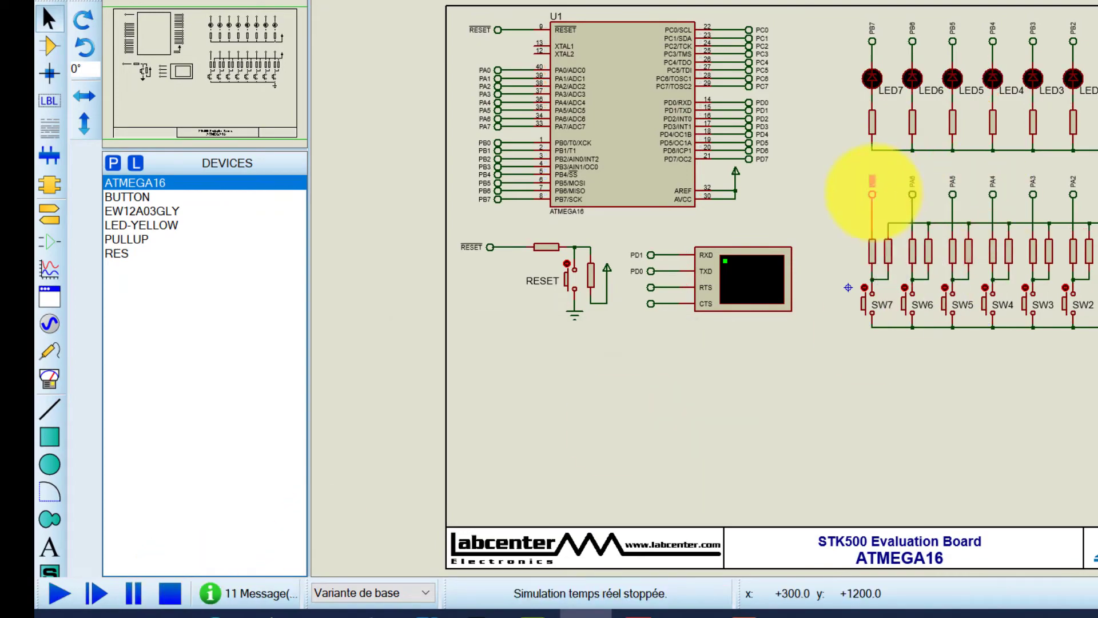
# Step: Inspect the label settings of the PA7 terminal above push button SW7 and close them without changes
pyautogui.doubleClick(872, 186)
pyautogui.click(629, 78)
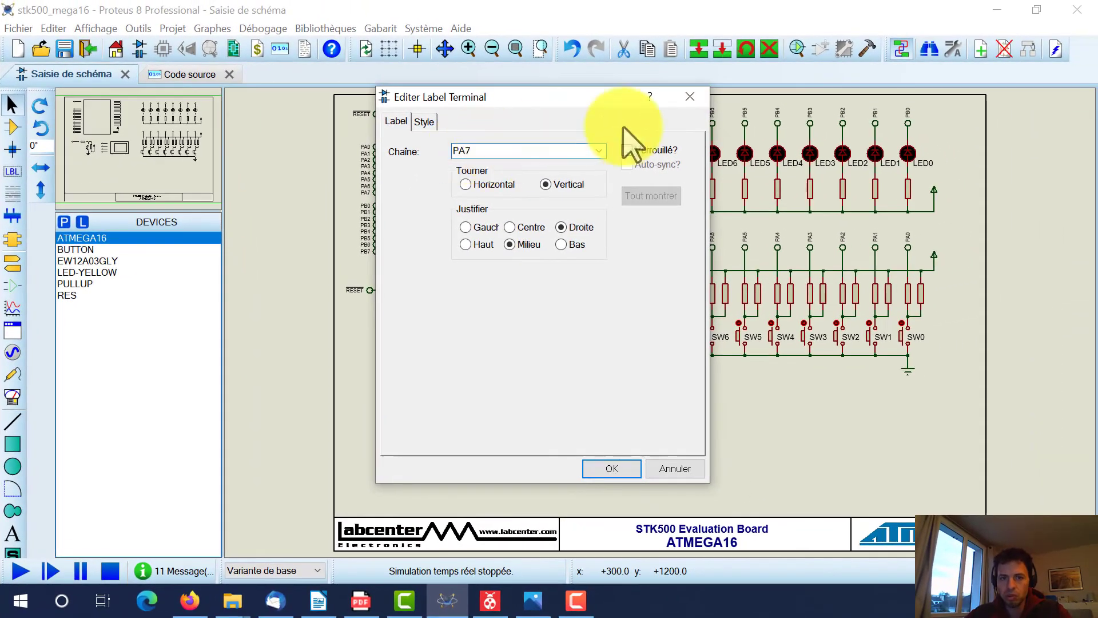
pyautogui.click(689, 97)
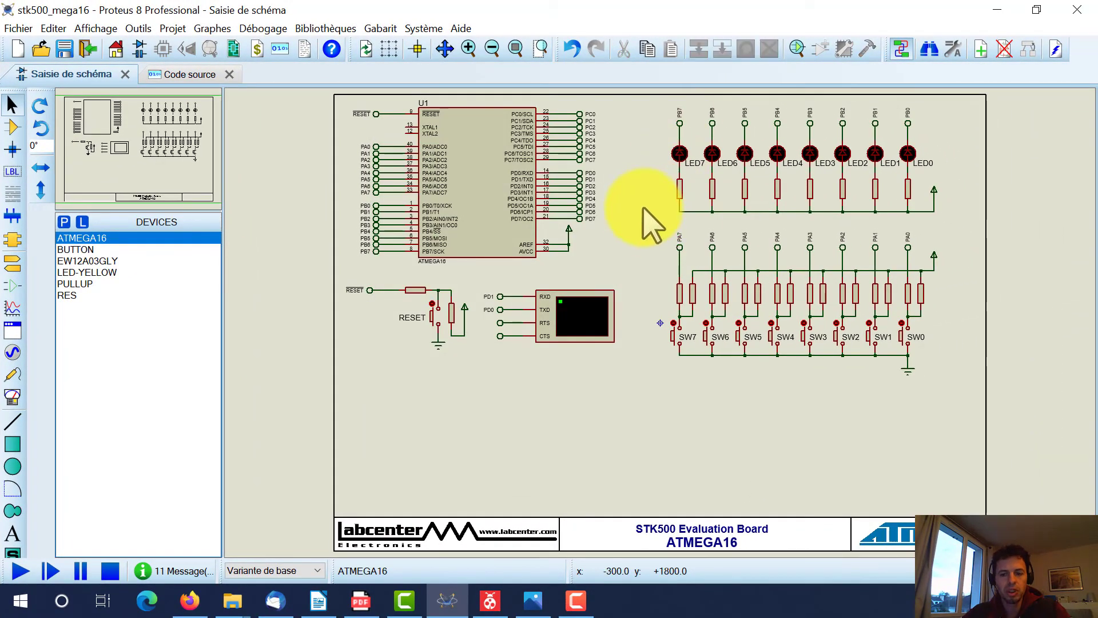